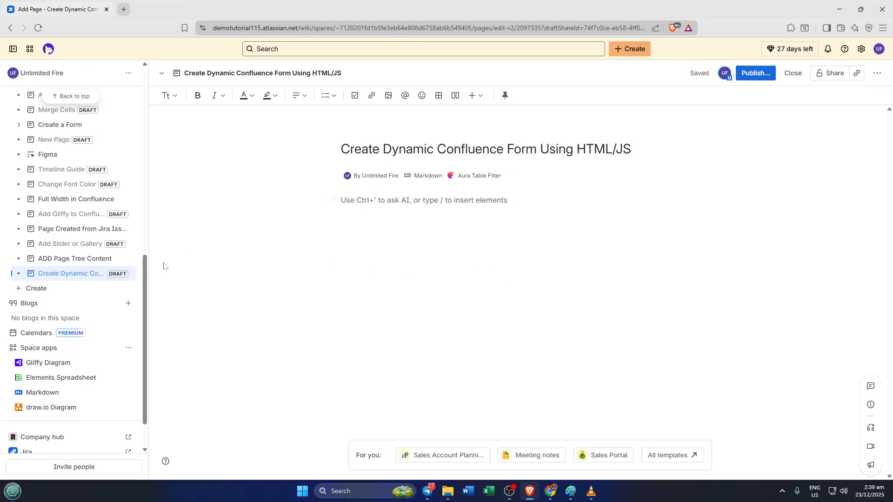
# Step: Open the marketplace page for exploring more Confluence apps
pyautogui.scroll(5, 130, 277)
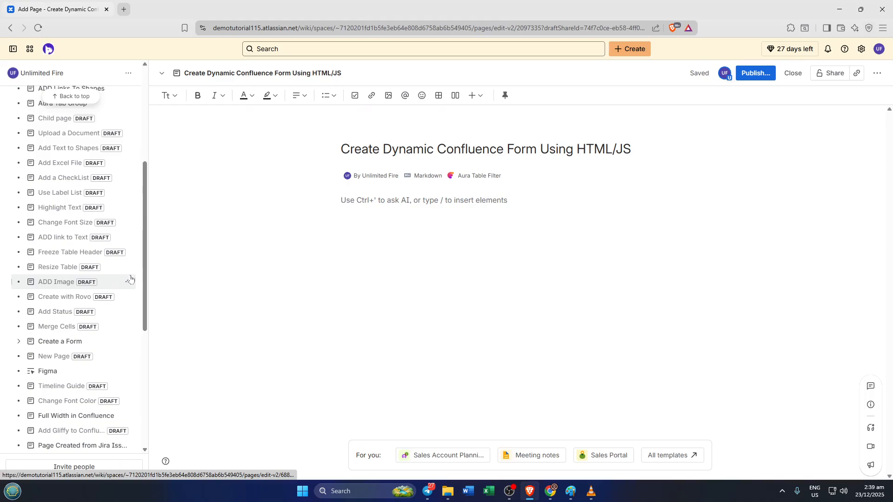
pyautogui.scroll(5, 131, 278)
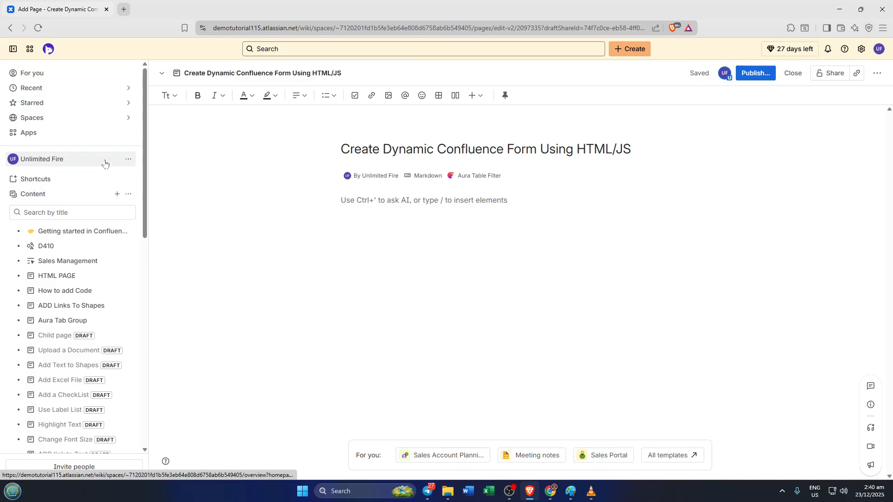
pyautogui.click(85, 136)
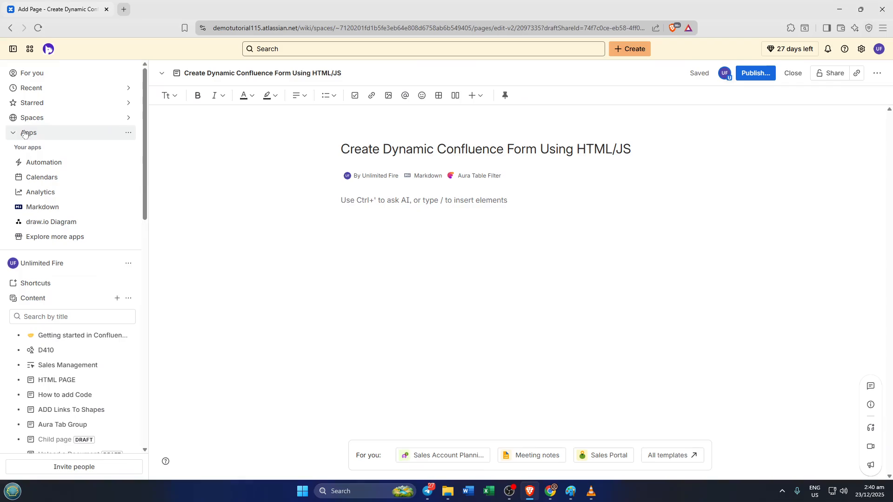
pyautogui.click(25, 134)
pyautogui.click(24, 134)
pyautogui.click(63, 237)
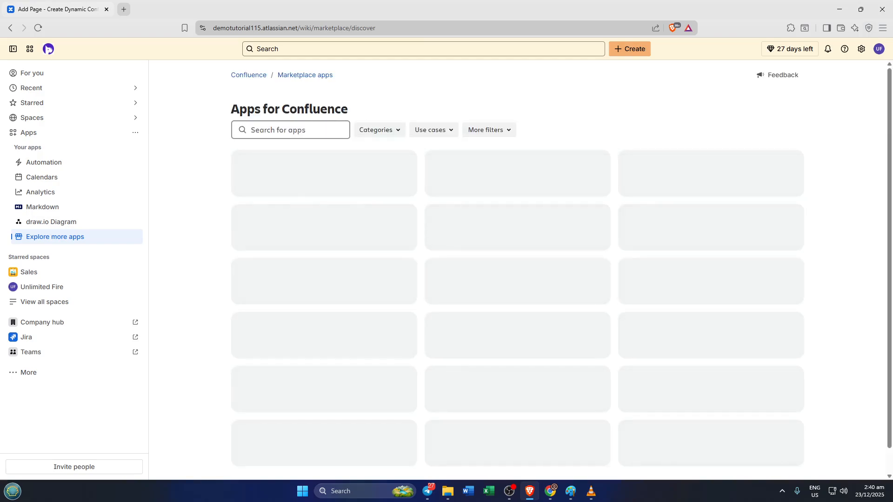
# Step: Search the marketplace apps for "html"
pyautogui.click(297, 131)
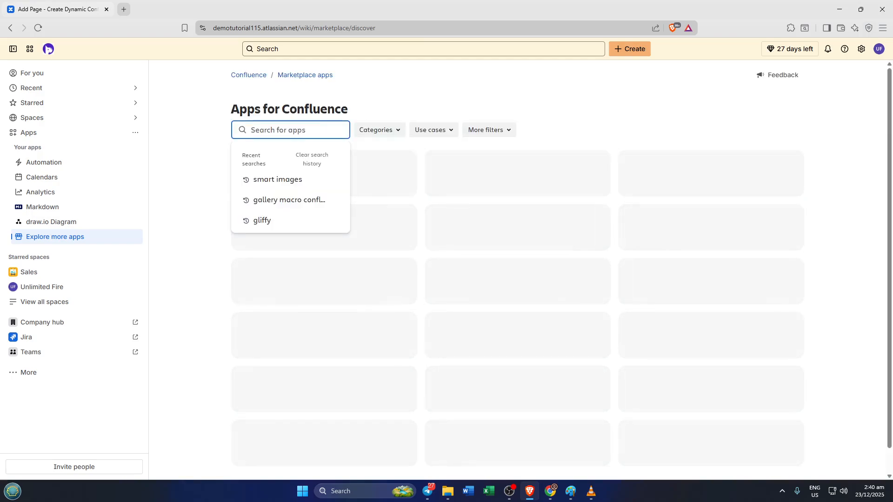
pyautogui.write('hml')
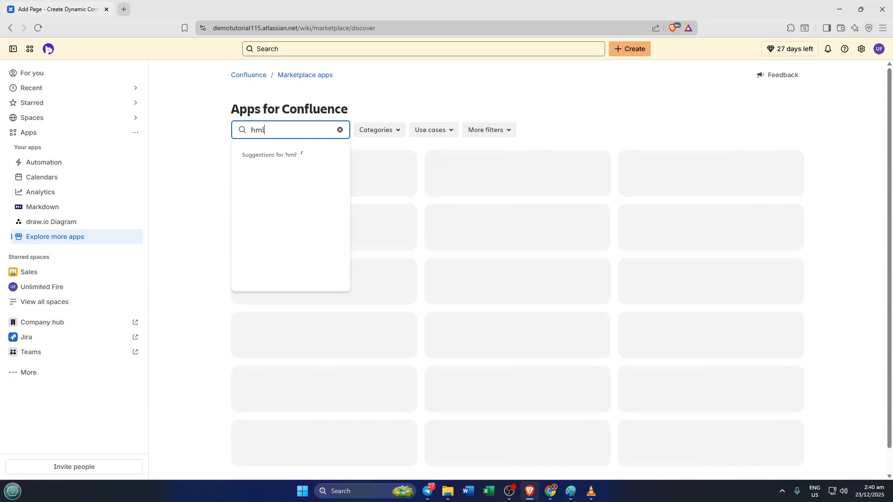
pyautogui.press('BackSpace')
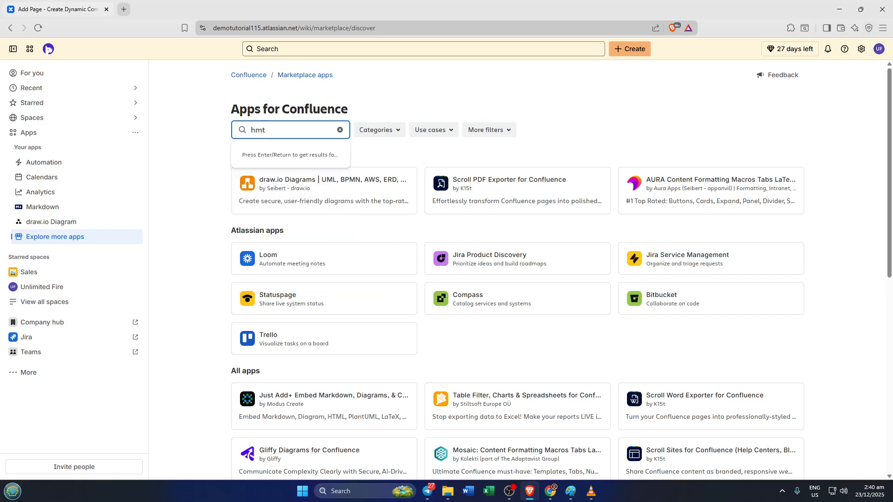
pyautogui.press('BackSpace')
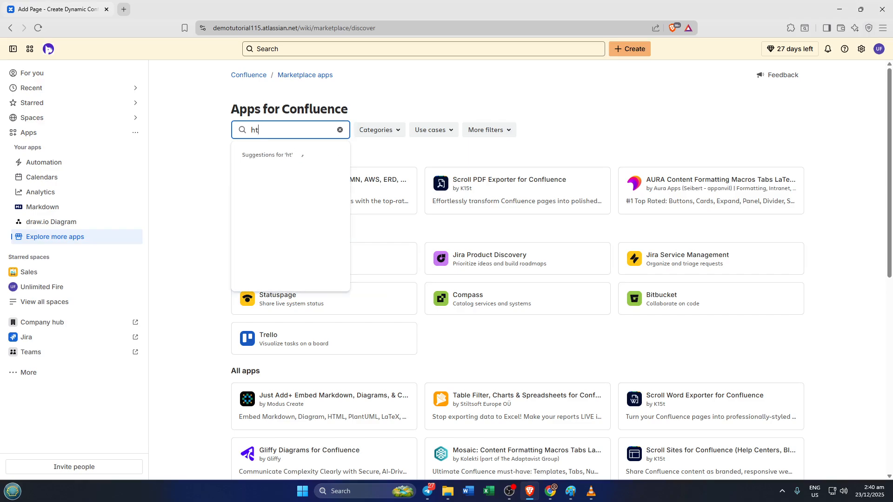
pyautogui.write('ml')
pyautogui.press('Return')
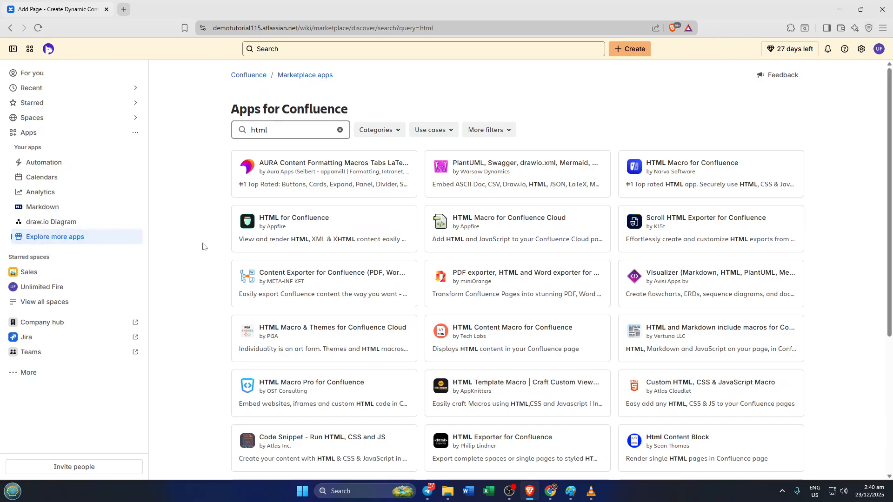
pyautogui.click(329, 226)
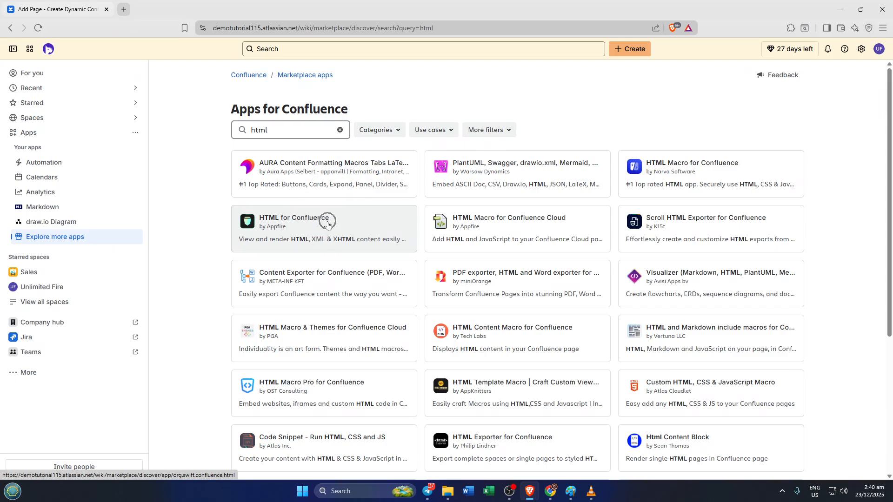
pyautogui.click(670, 170)
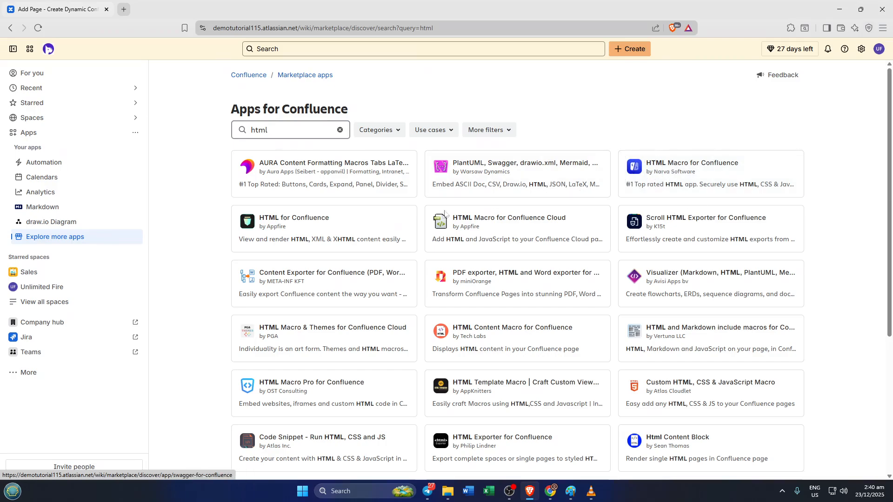
pyautogui.click(302, 232)
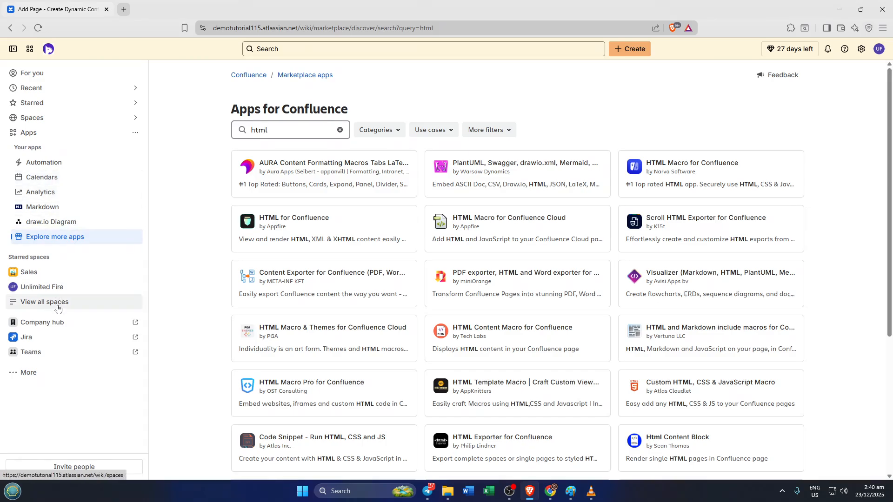
# Step: Return to the starred personal space and open the draft page "Create Dynamic Confluence Form Using HTML/JS" for editing
pyautogui.click(58, 289)
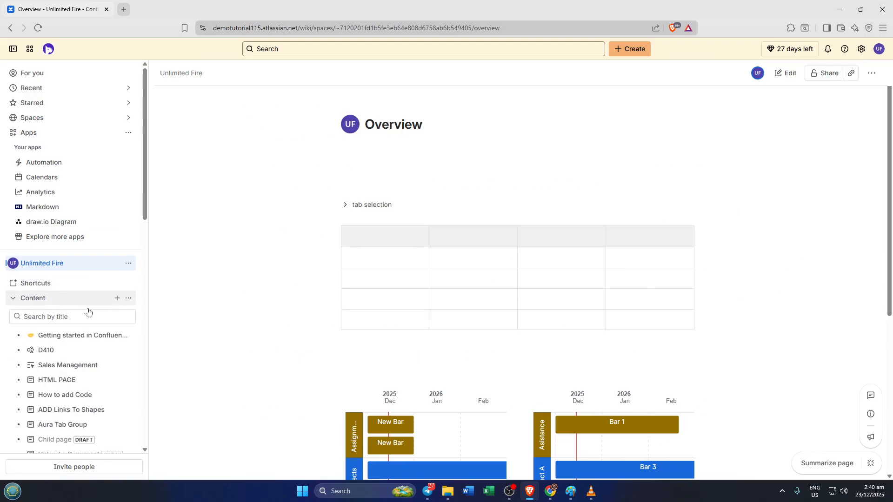
pyautogui.scroll(-2, 88, 317)
pyautogui.scroll(-5, 89, 323)
pyautogui.scroll(3, 86, 321)
pyautogui.scroll(-8, 70, 312)
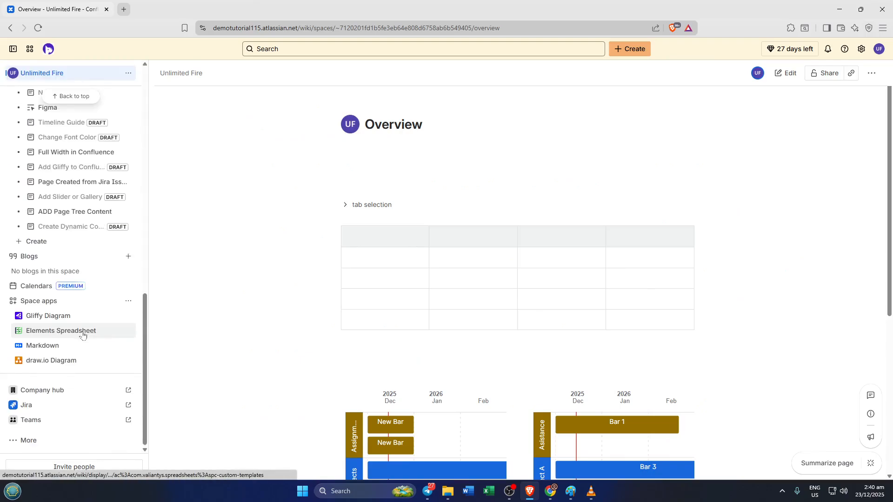
pyautogui.click(76, 228)
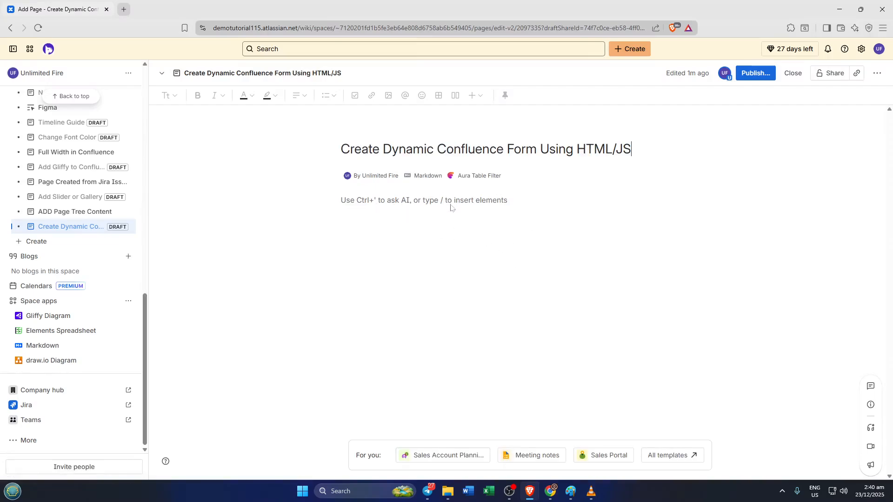
# Step: Insert the "HTML Macro" element into the empty body of the draft page
pyautogui.press('Return')
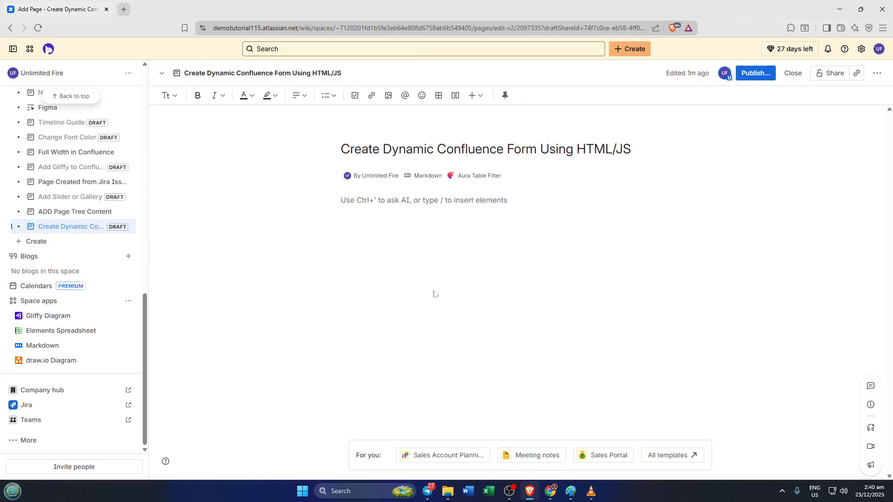
pyautogui.write('/')
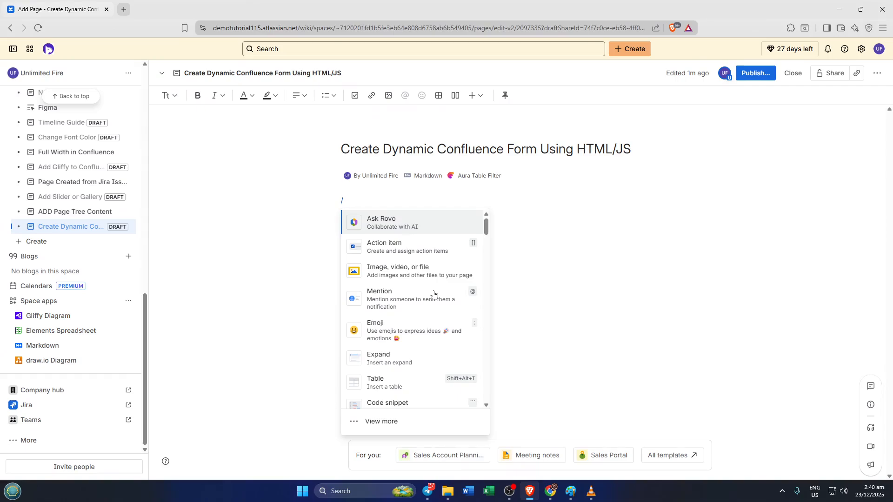
pyautogui.write('html')
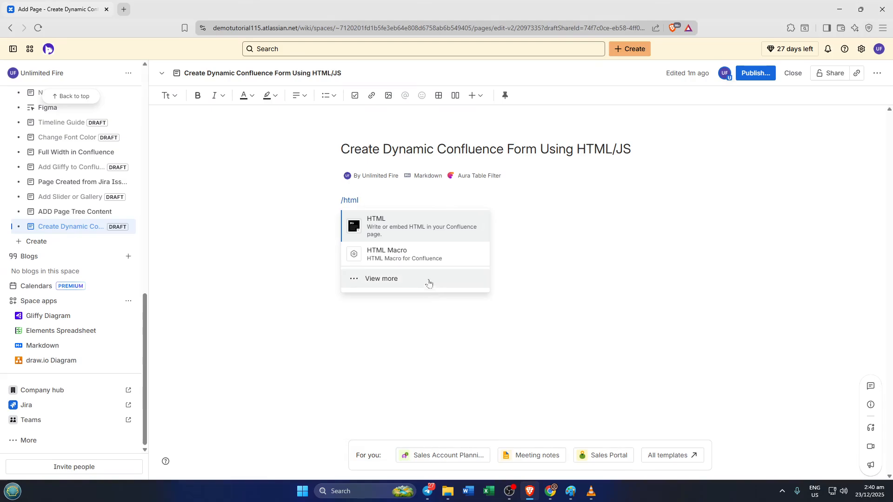
pyautogui.click(395, 264)
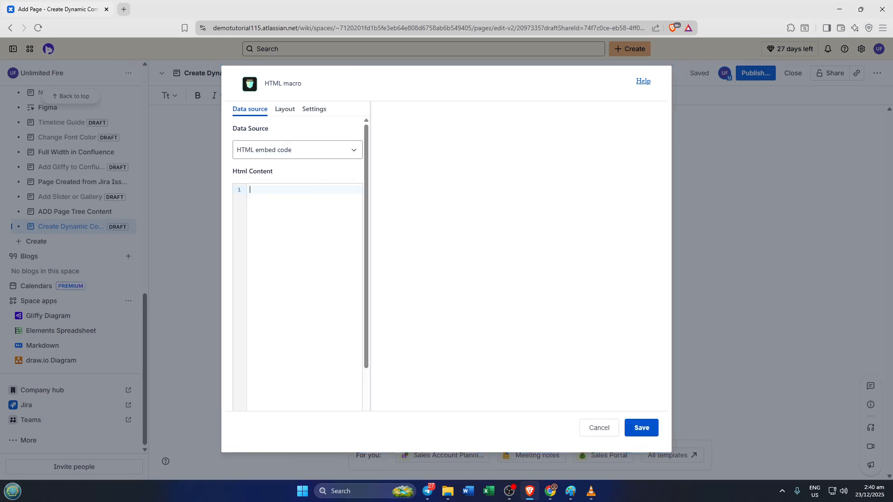
# Step: Paste the calcForm HTML and JavaScript code into the macro as HTML embed code and save the macro
pyautogui.hotkey('ctrl', 'v')
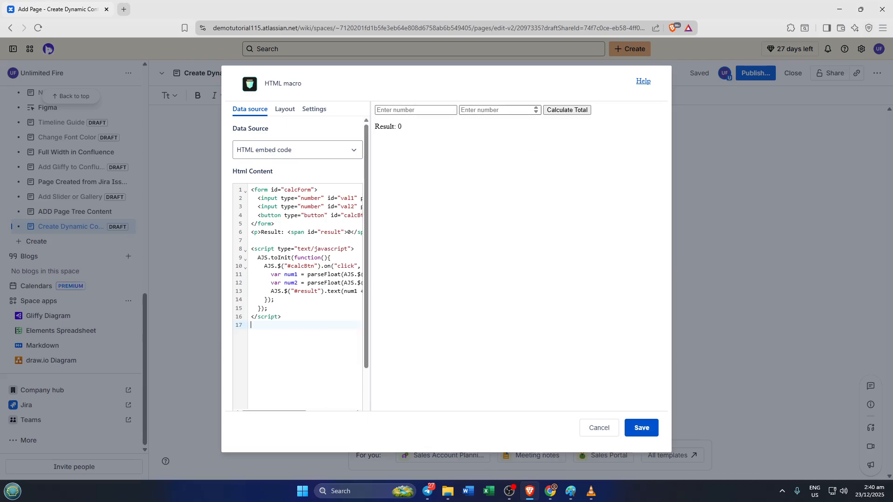
pyautogui.click(474, 123)
pyautogui.click(474, 123)
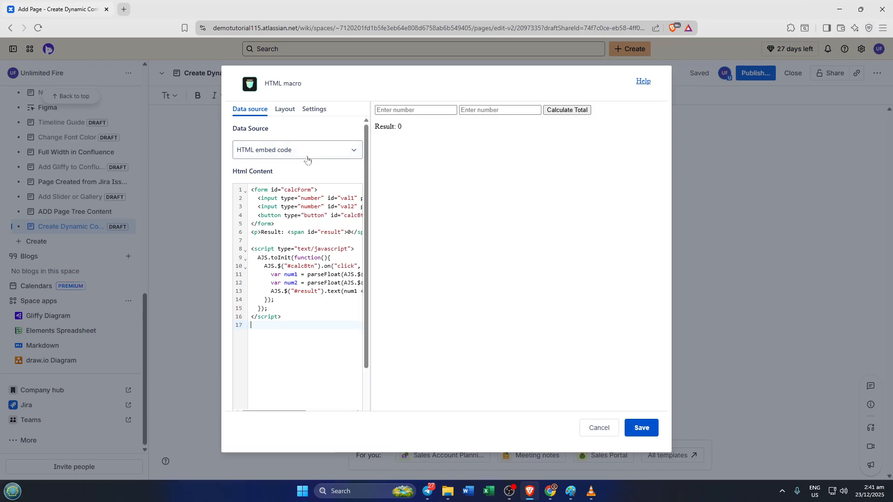
pyautogui.click(347, 151)
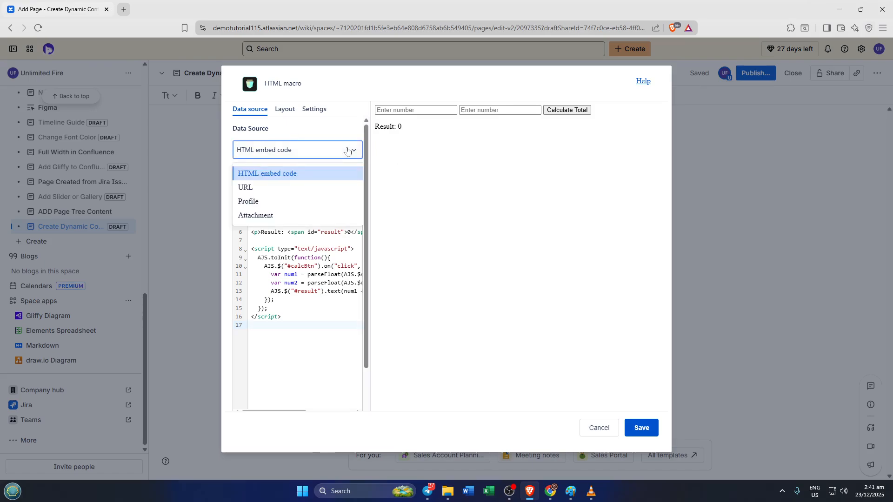
pyautogui.click(347, 151)
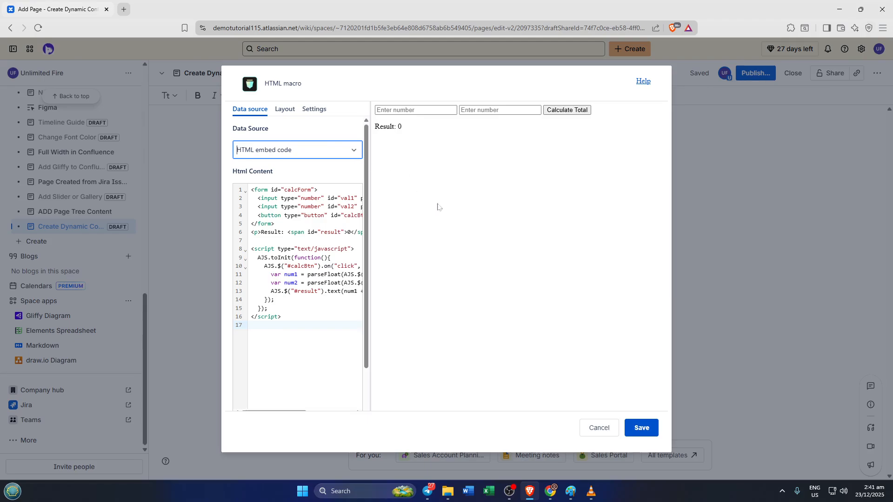
pyautogui.click(643, 428)
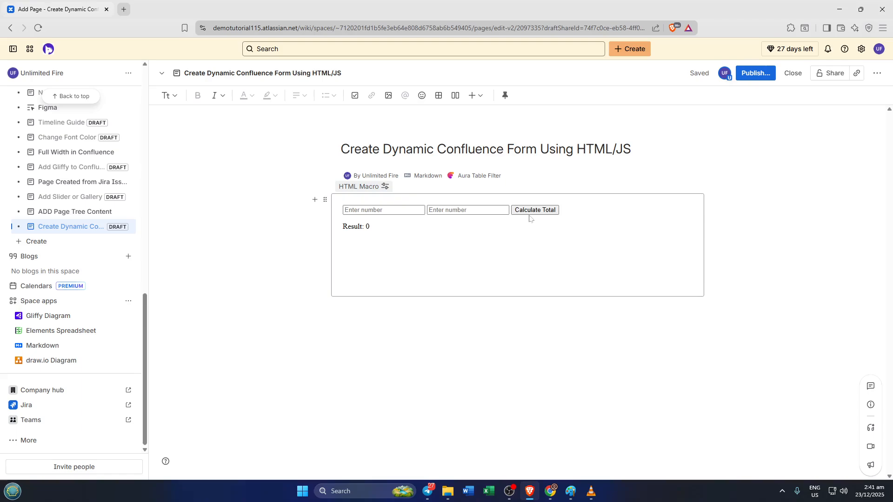
# Step: Test the embedded form by entering 5 and 3 as the two numbers and calculating the total
pyautogui.click(384, 210)
pyautogui.write('5')
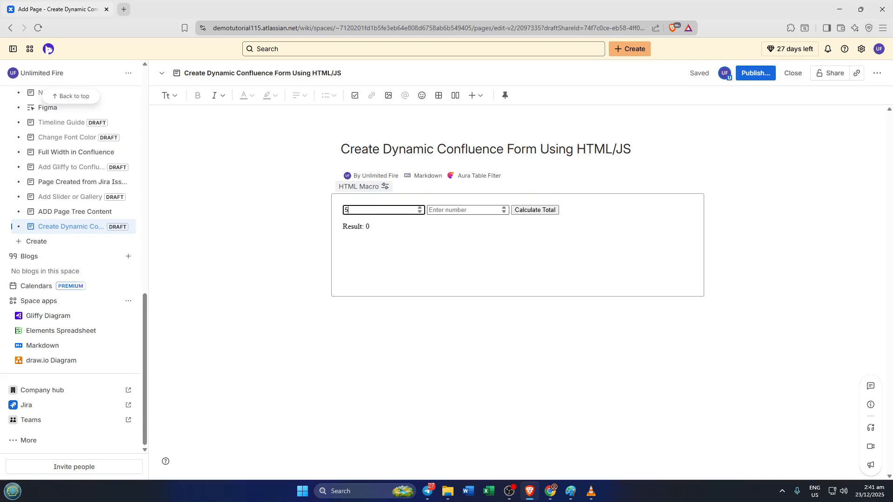
pyautogui.click(465, 211)
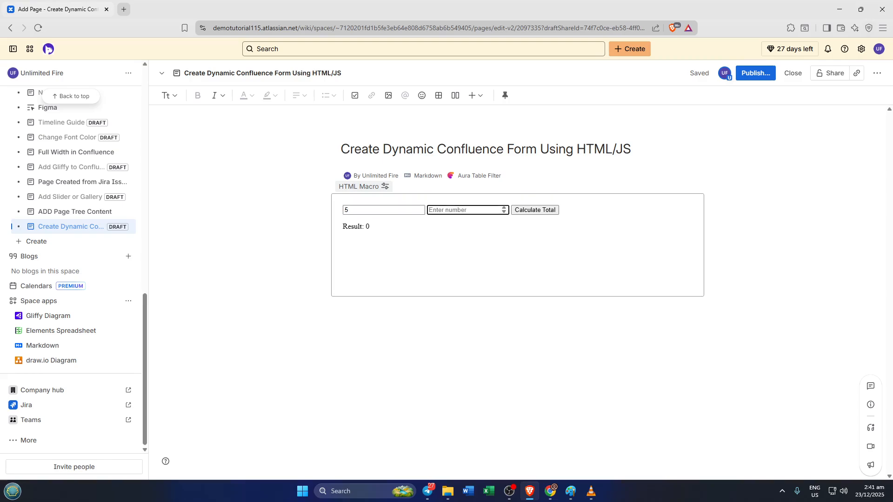
pyautogui.write('3')
pyautogui.click(531, 211)
pyautogui.click(528, 212)
# Step: Replace the form's two numbers with 4 and 5 and calculate the total again
pyautogui.click(432, 211)
pyautogui.press('BackSpace')
pyautogui.click(367, 210)
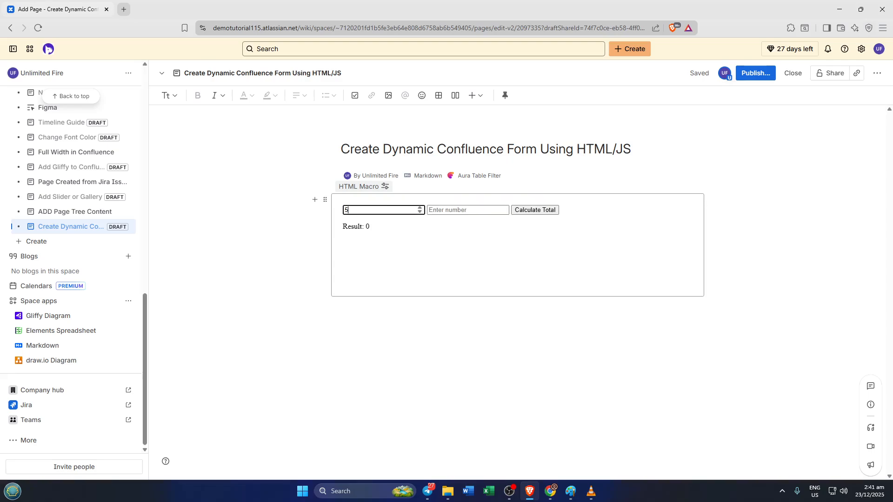
pyautogui.press('BackSpace')
pyautogui.click(433, 225)
pyautogui.click(409, 211)
pyautogui.write('4')
pyautogui.click(483, 208)
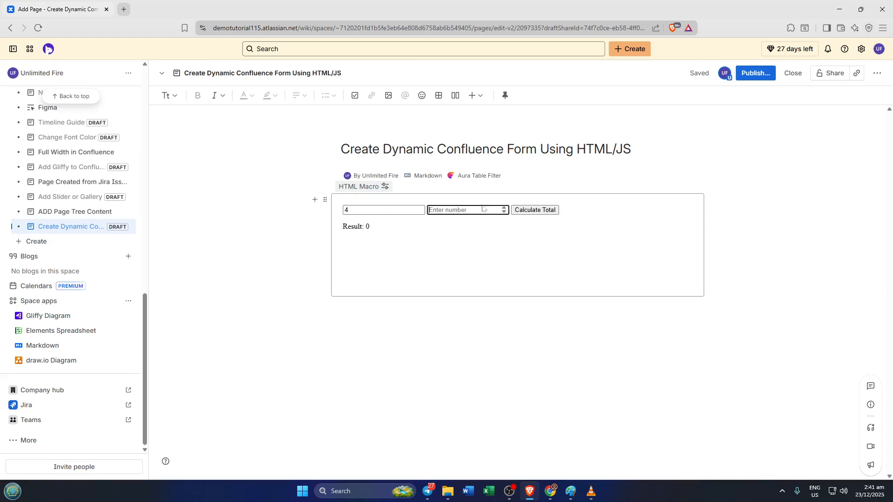
pyautogui.write('5')
pyautogui.click(530, 211)
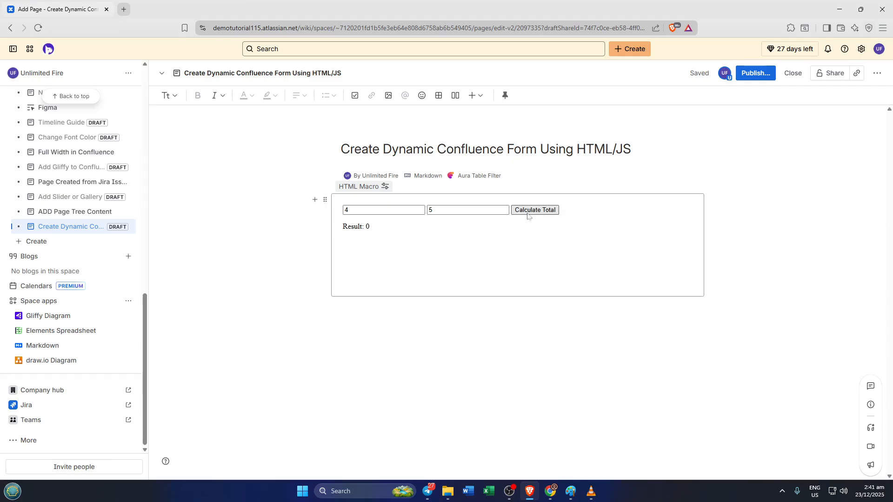
# Step: Clear the second number in the embedded form
pyautogui.click(463, 210)
pyautogui.press('BackSpace')
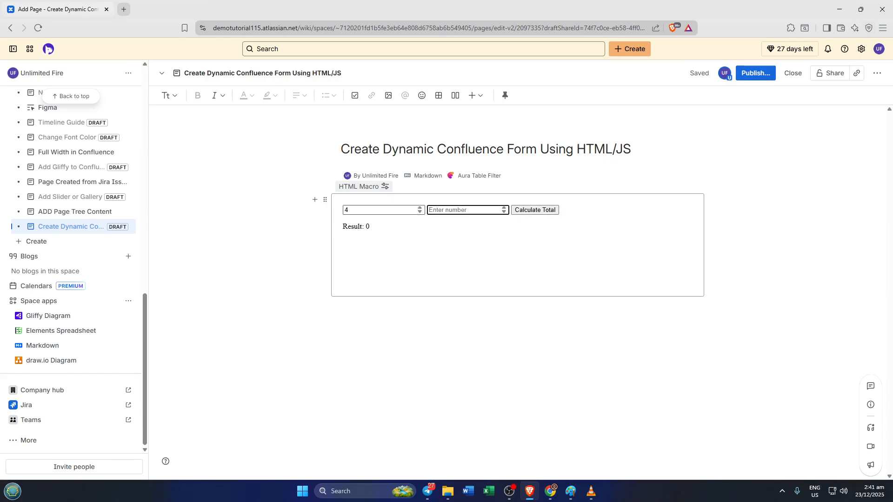